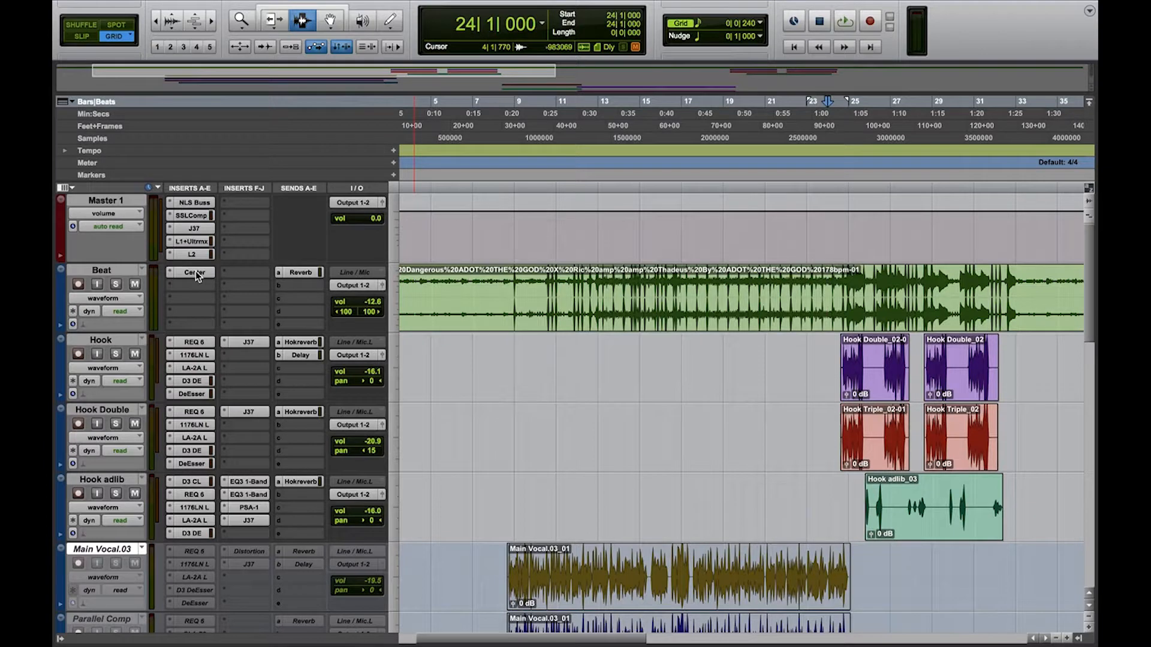
- Open the Center plug-in on the Beat track and solo the track
click(195, 271)
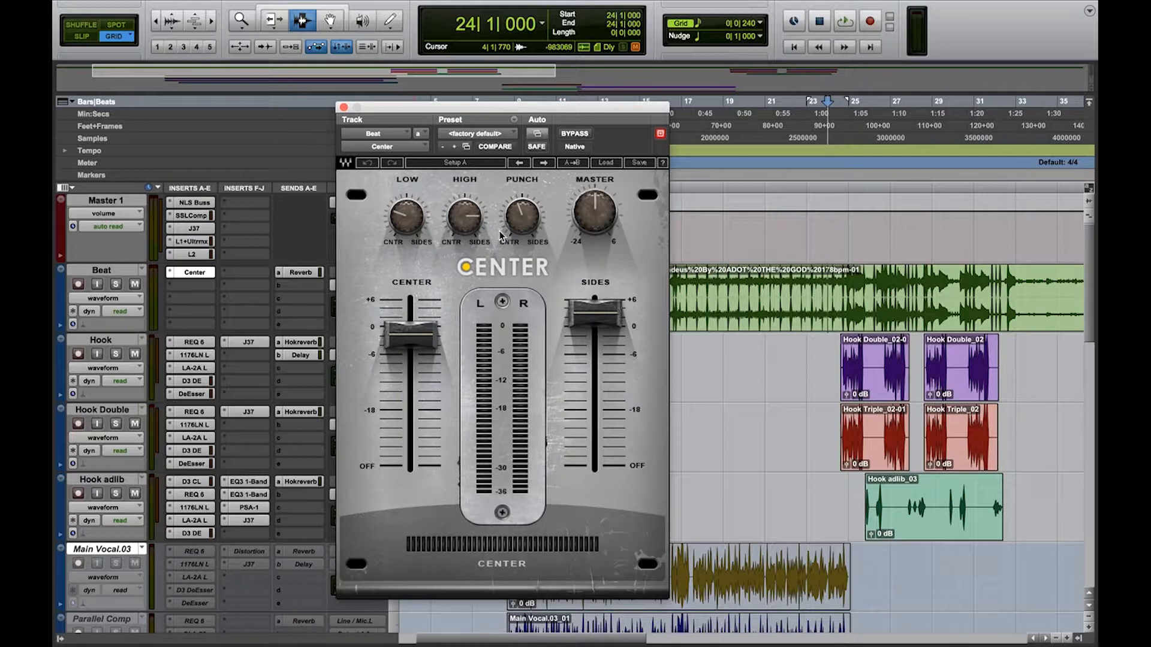
mouse_move(534, 223)
mouse_move(413, 339)
mouse_move(610, 326)
click(116, 285)
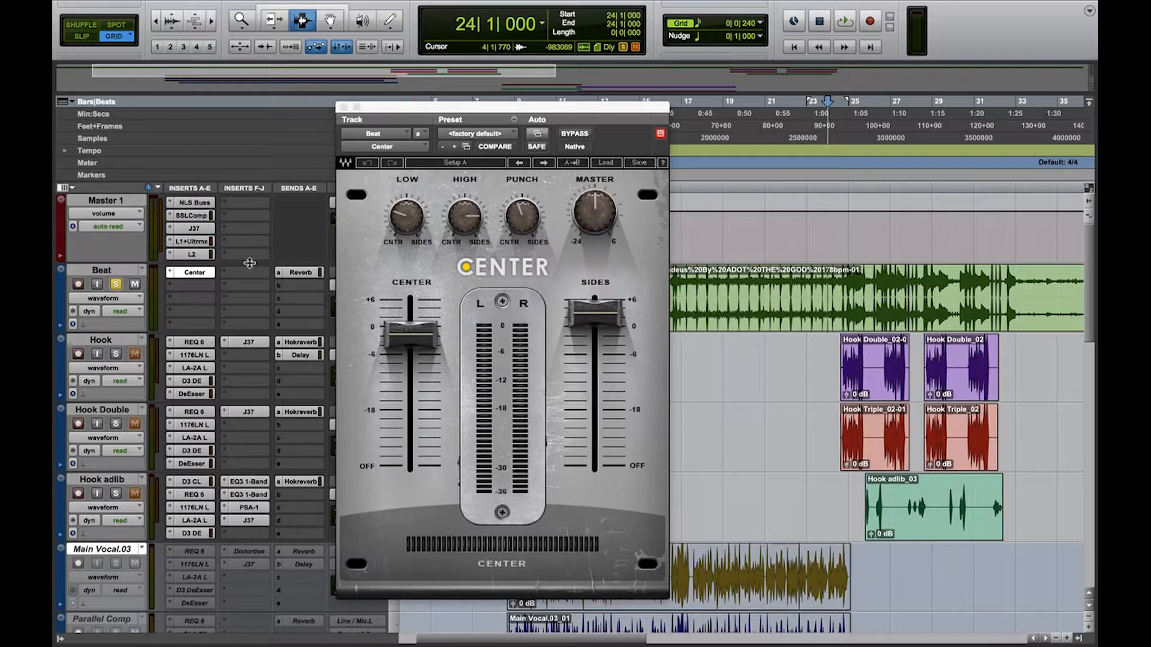
- Make the Beat track's Reverb send inactive and audition the soloed beat from bar 24
right_click(294, 283)
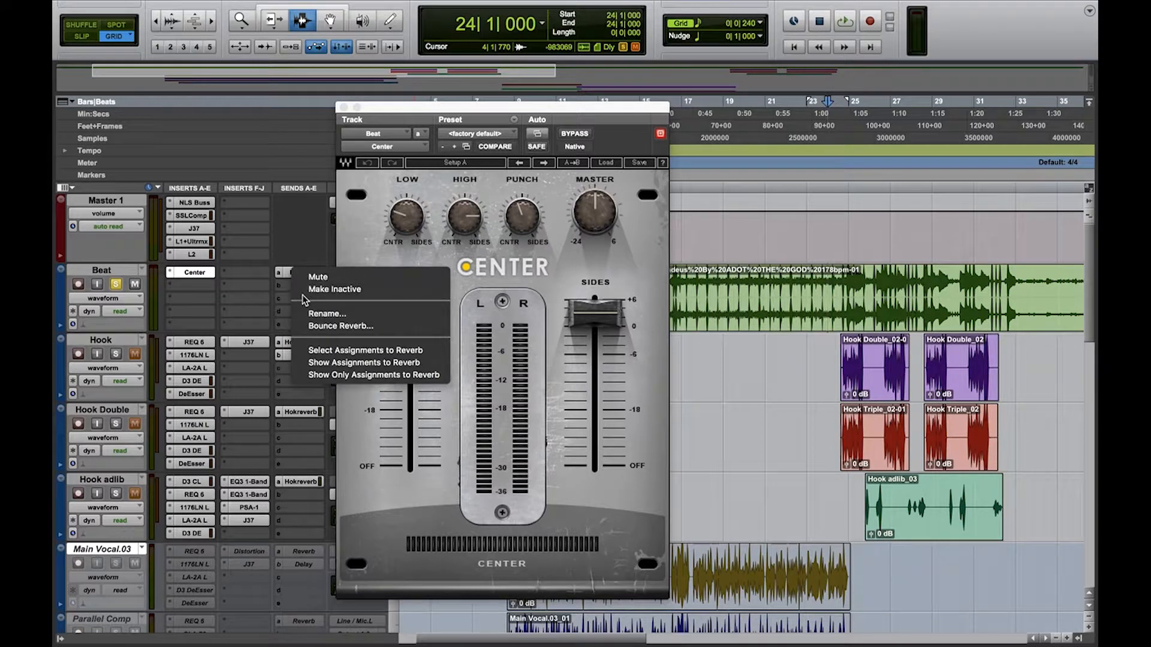
click(306, 291)
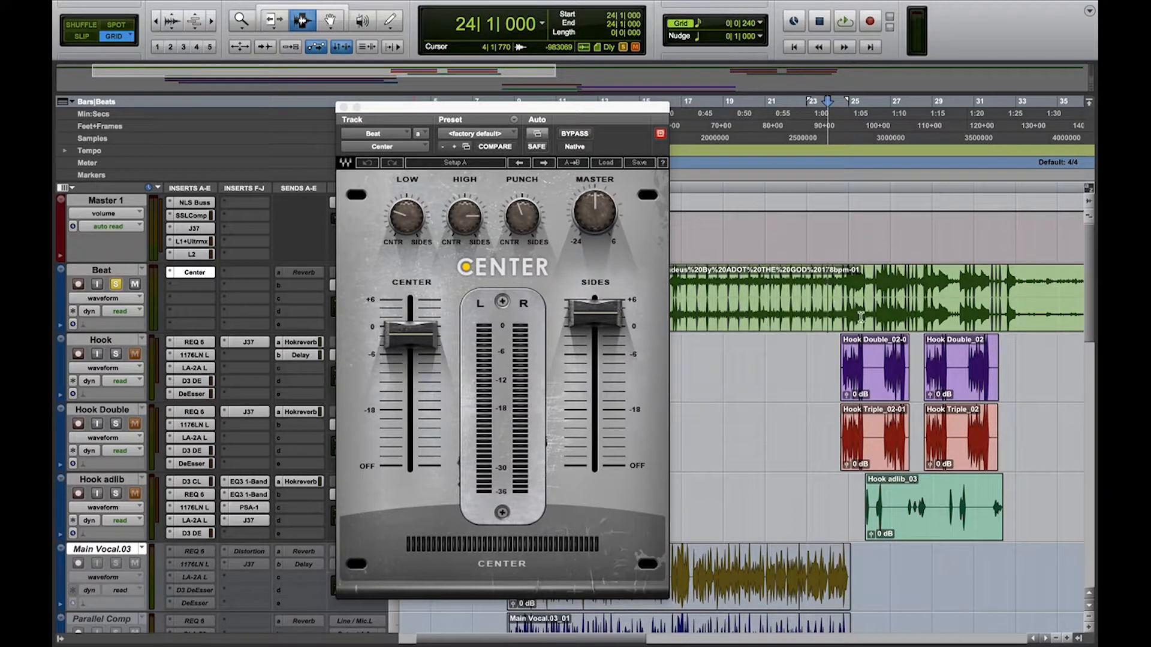
key(space)
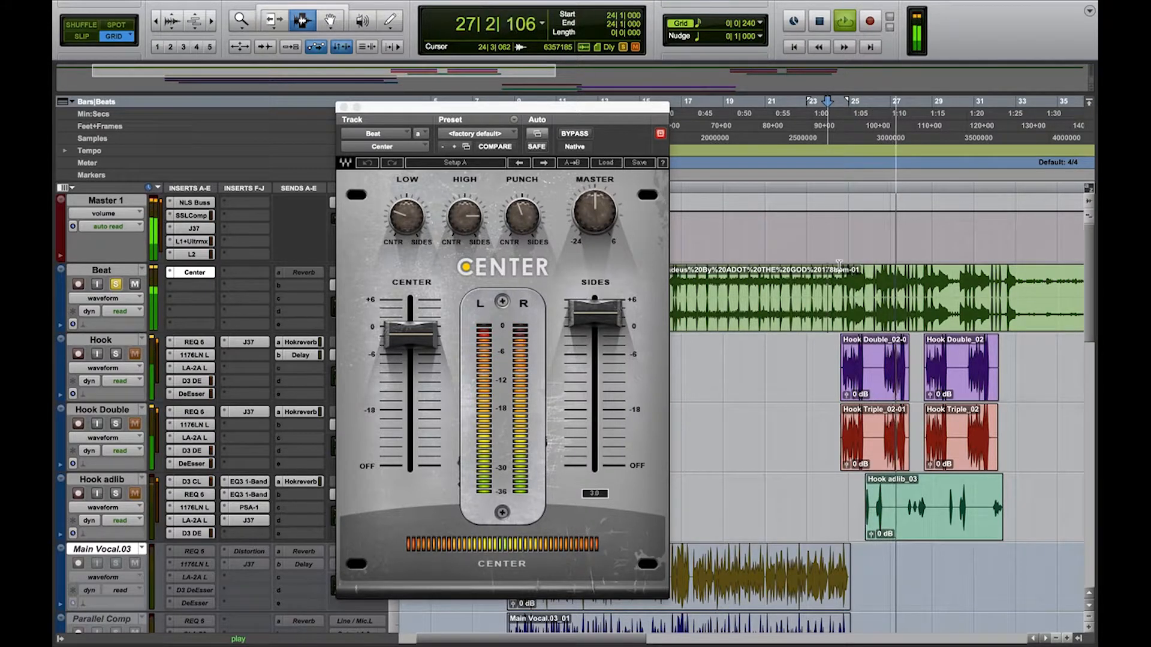
key(space)
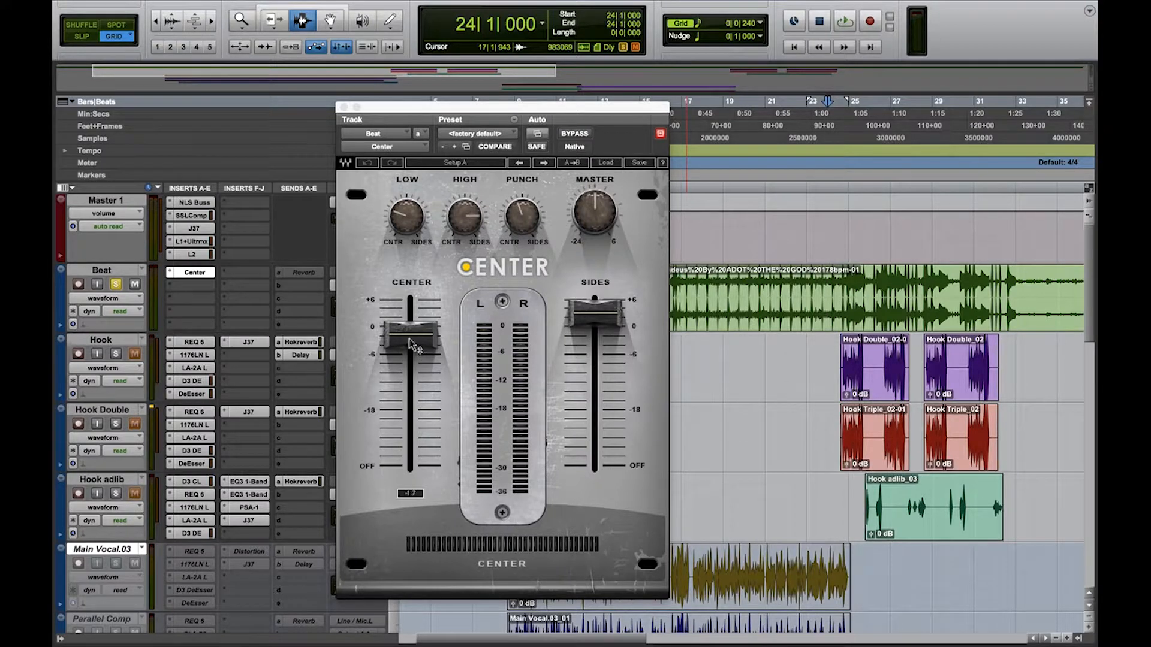
- Play the soloed beat without its reverb send and unsolo it during playback to hear it in the full mix
mouse_move(401, 205)
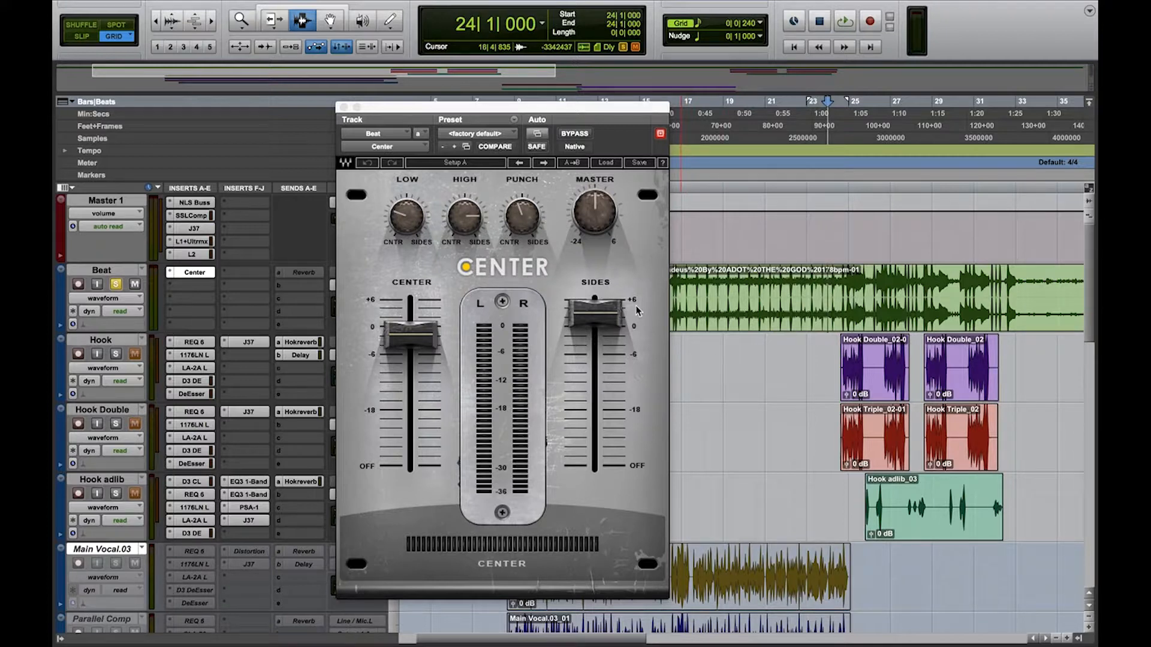
mouse_move(592, 321)
key(space)
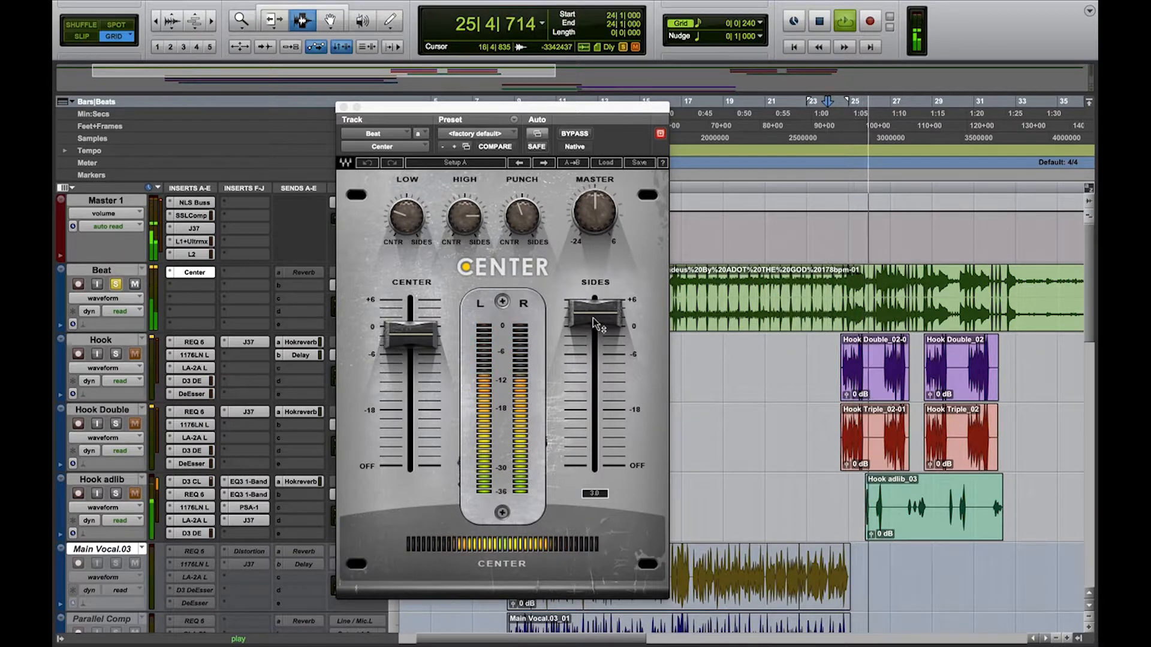
click(116, 285)
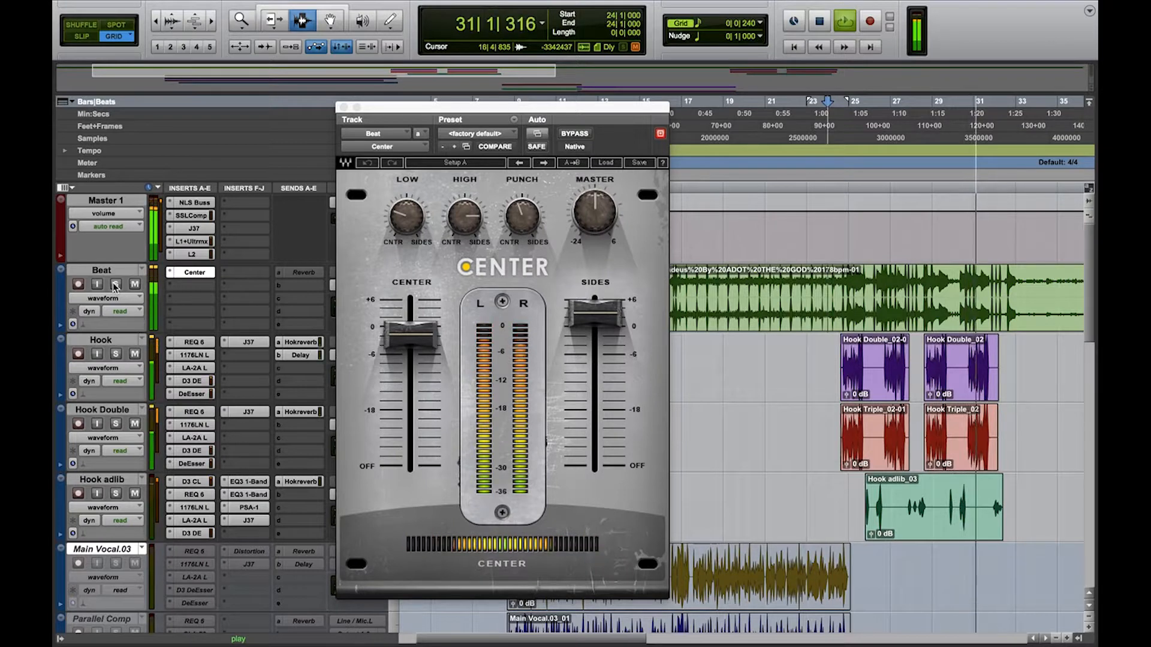
key(space)
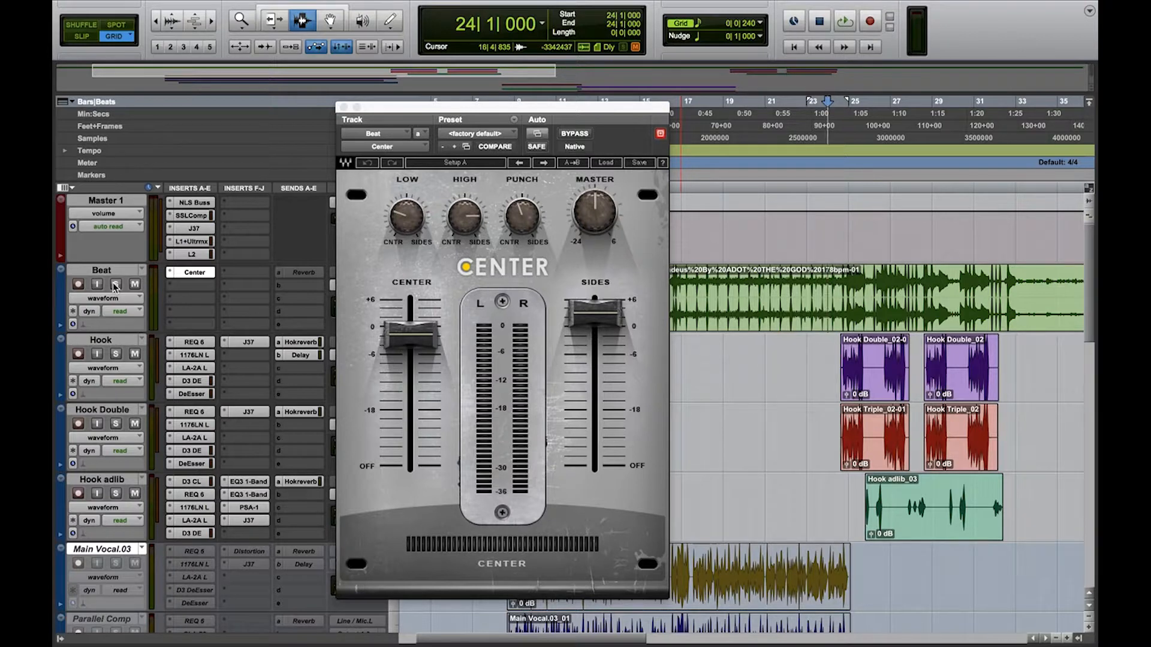
- Make the Beat track's Reverb send active again and play the track soloed from bar 24
right_click(287, 271)
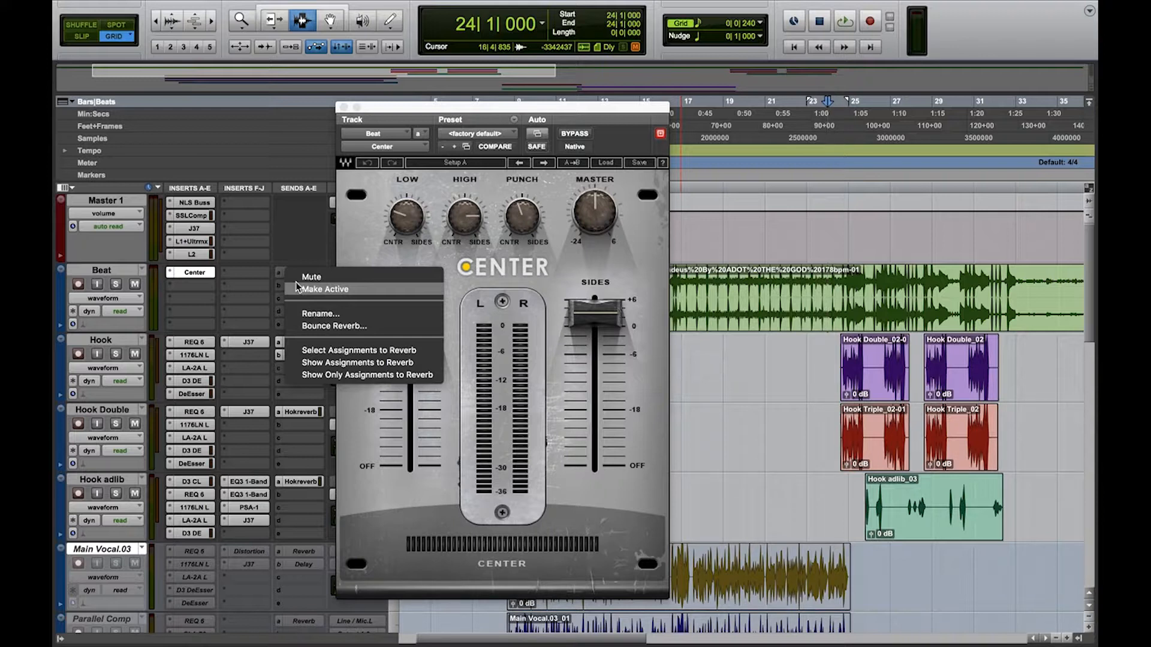
click(298, 288)
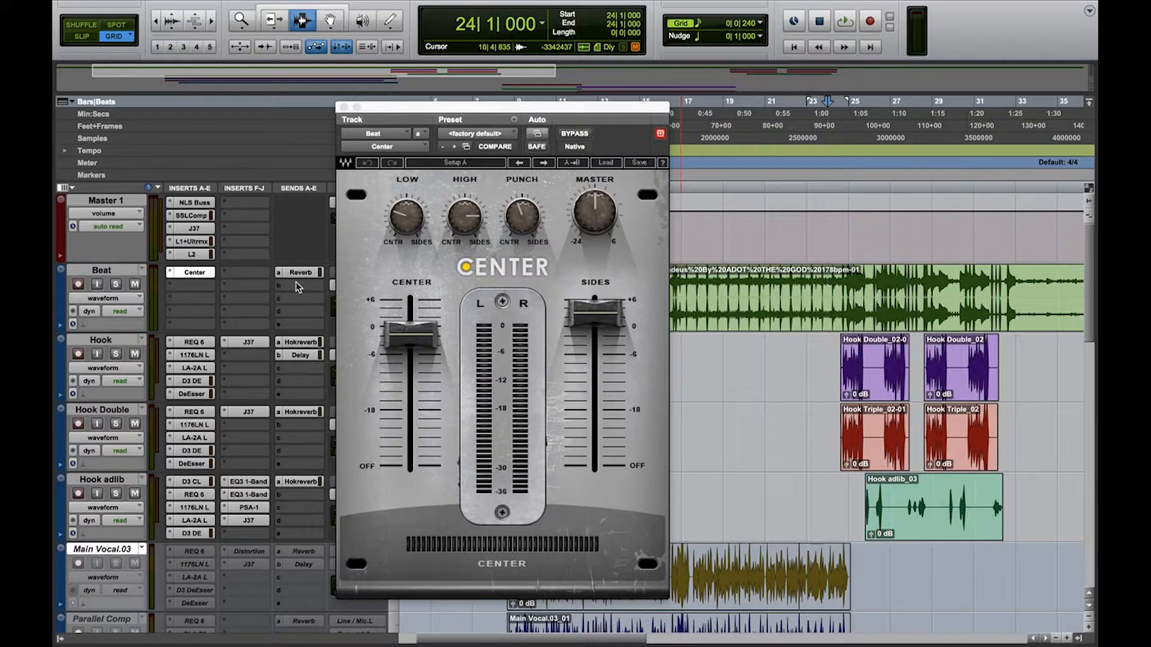
click(118, 286)
key(space)
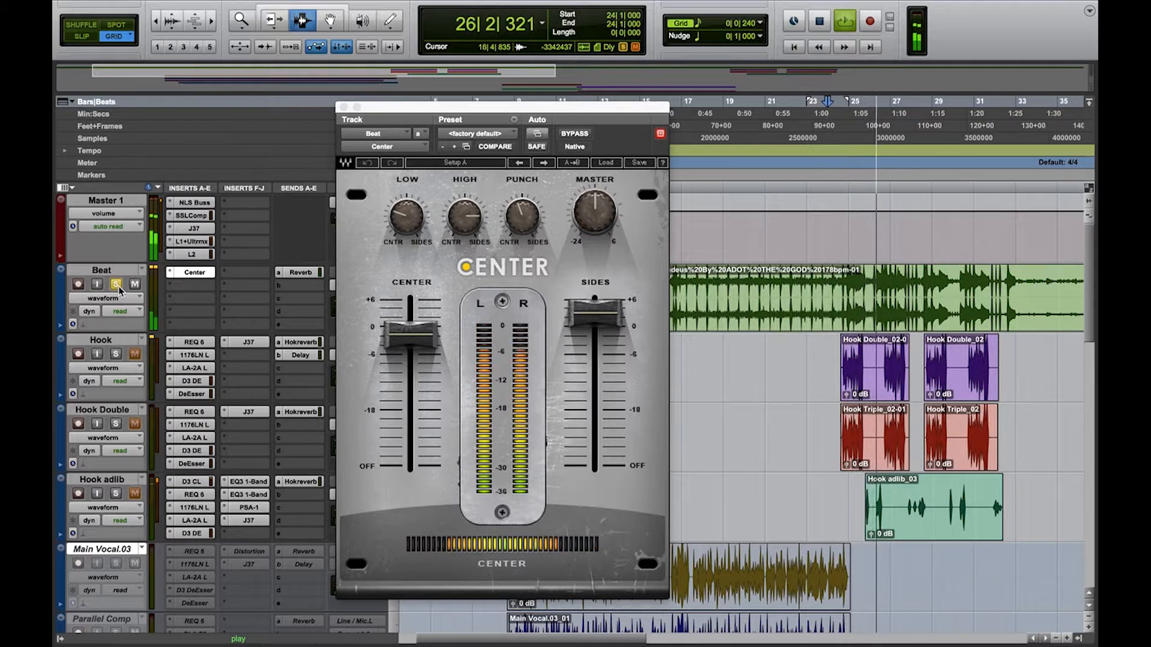
- Unsolo the Beat track and audition the full mix from bar 24 with the reverb send active
click(116, 284)
key(space)
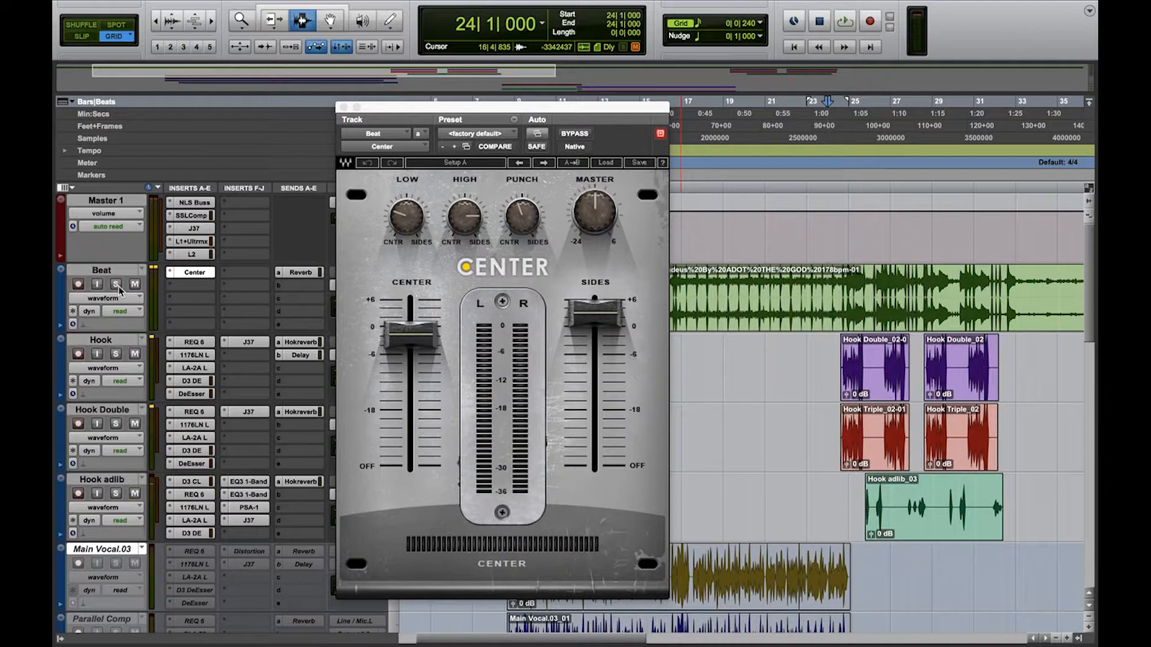
key(space)
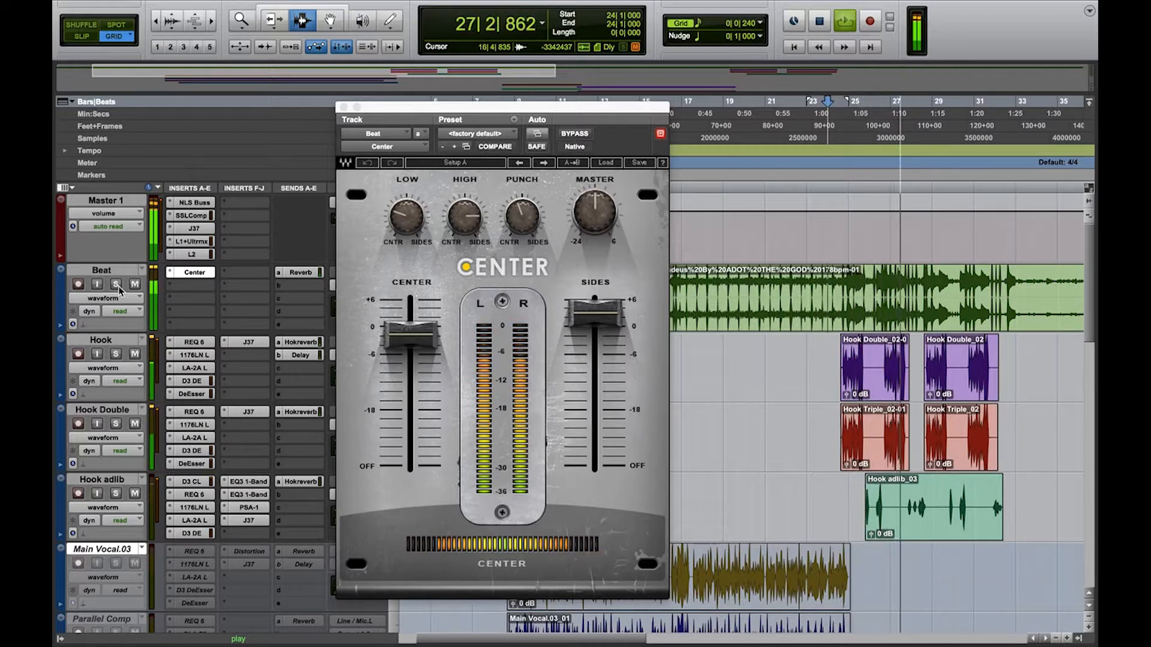
key(space)
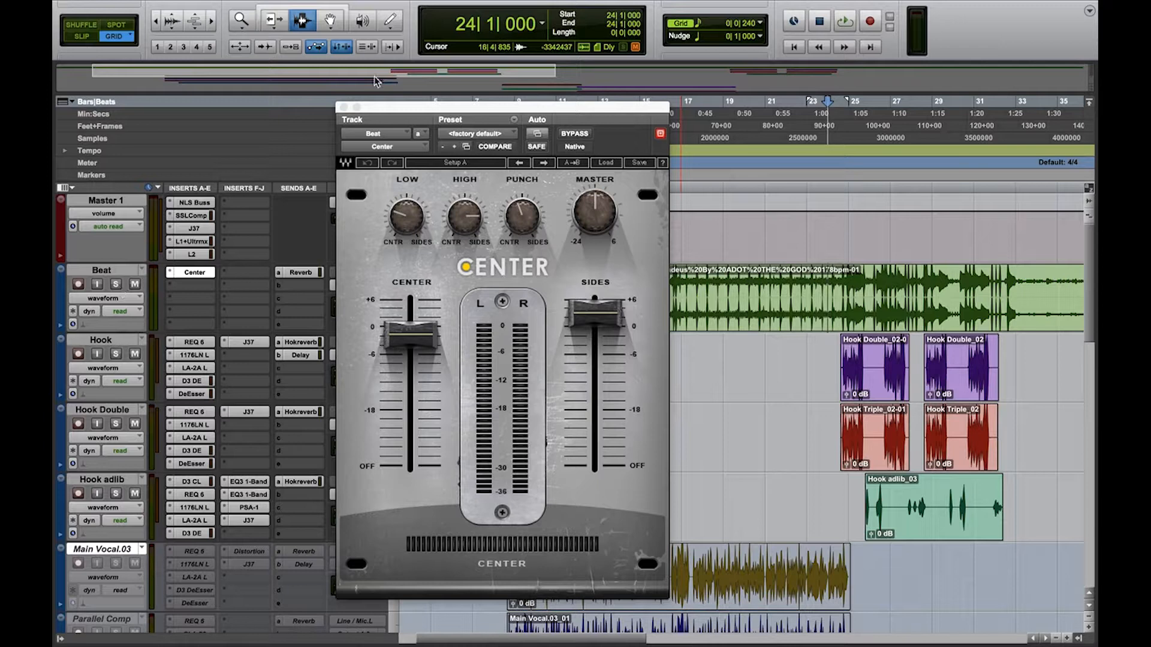
- Close the Center plug-in window and look over the session's tracks from the start of the arrangement
click(343, 106)
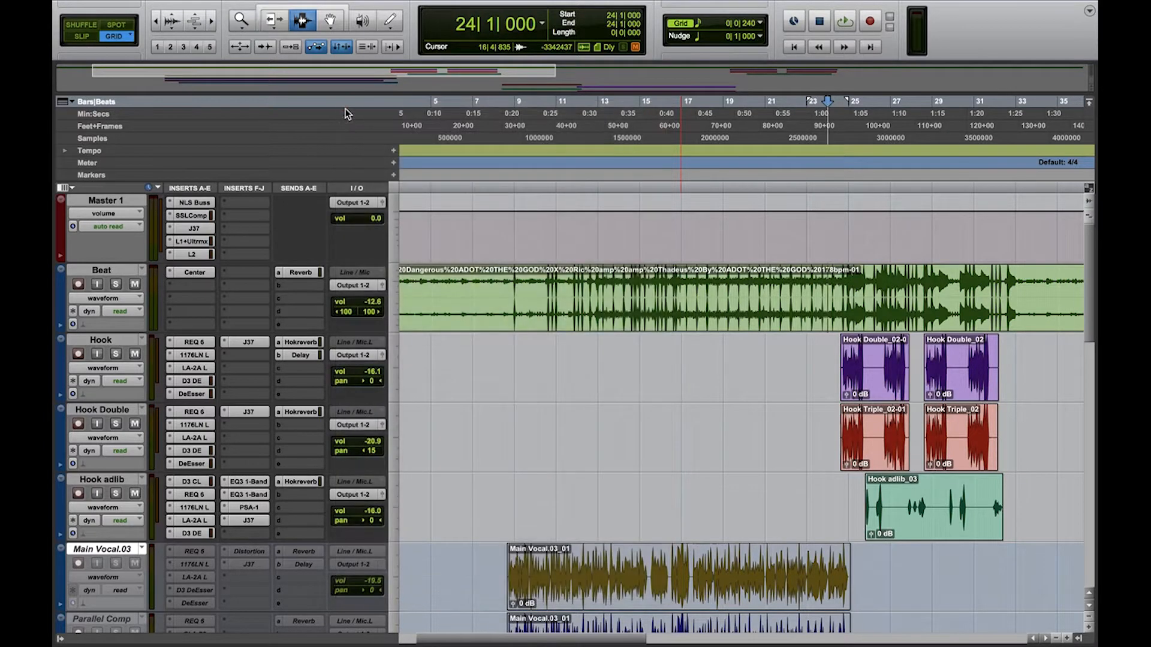
scroll(547, 327, down, 2)
scroll(547, 327, left, 1)
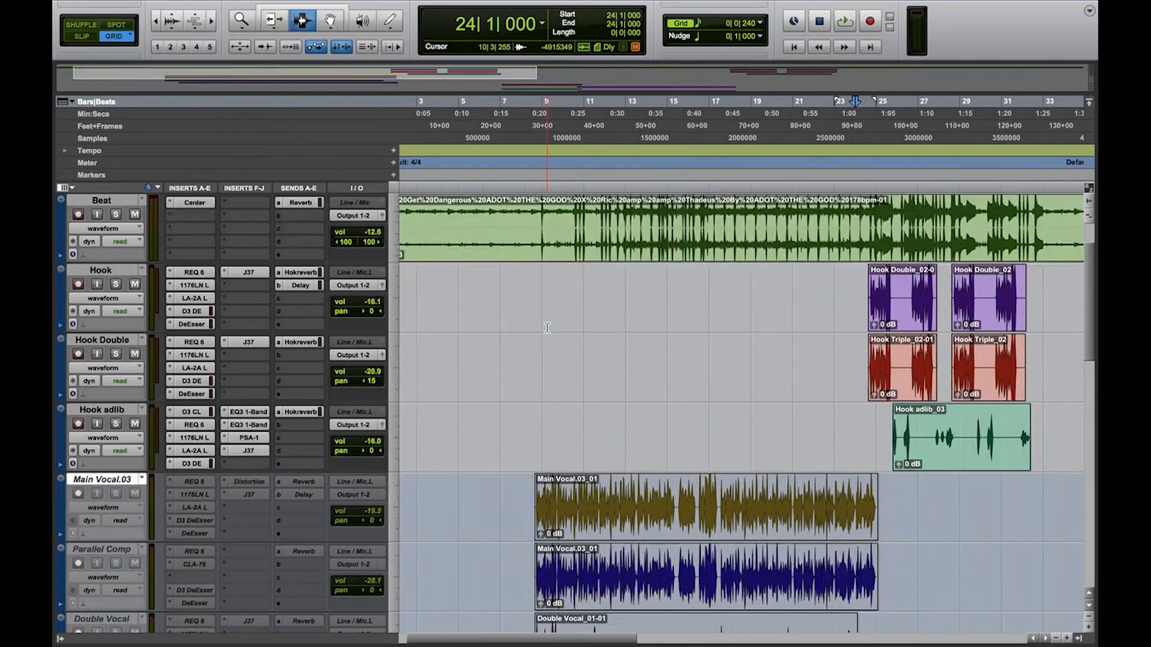
scroll(547, 328, left, 1)
scroll(546, 327, down, 1)
scroll(546, 327, up, 2)
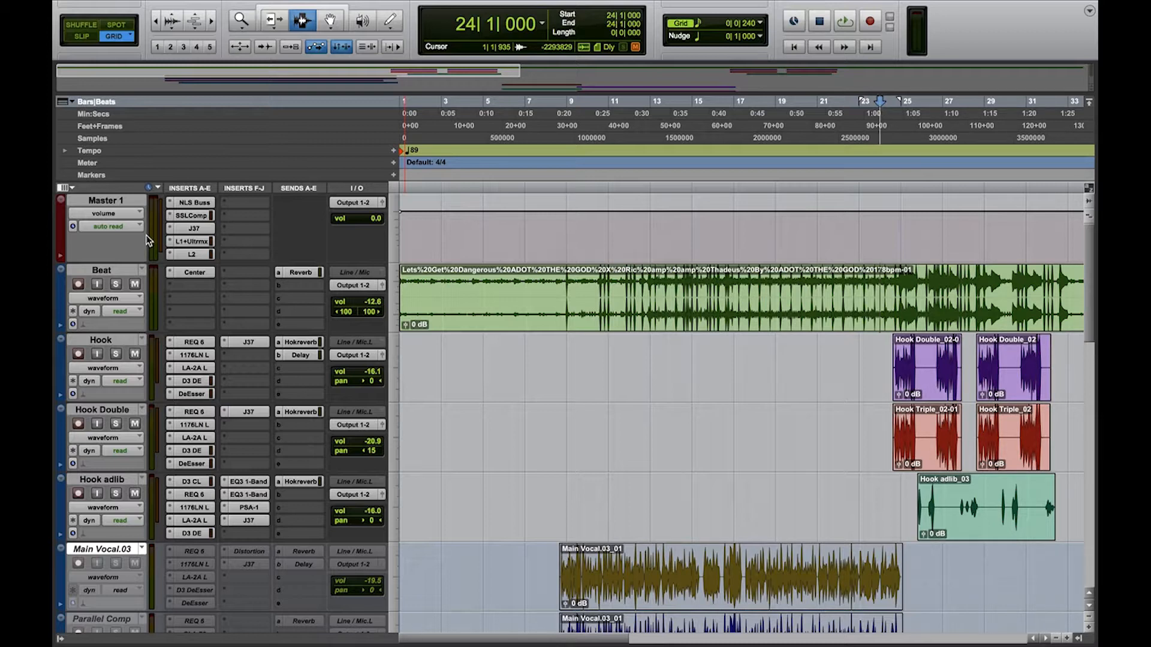
- Reopen the Beat track's Center plug-in and solo the track for comparing its center and side levels
click(193, 272)
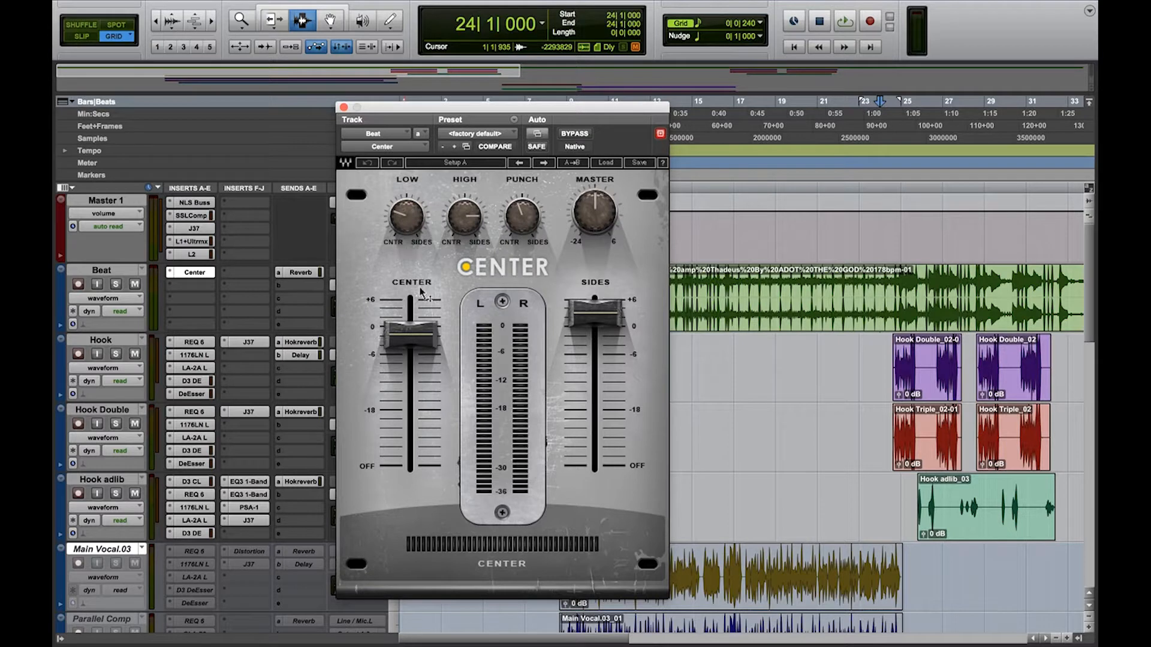
mouse_move(417, 334)
click(113, 285)
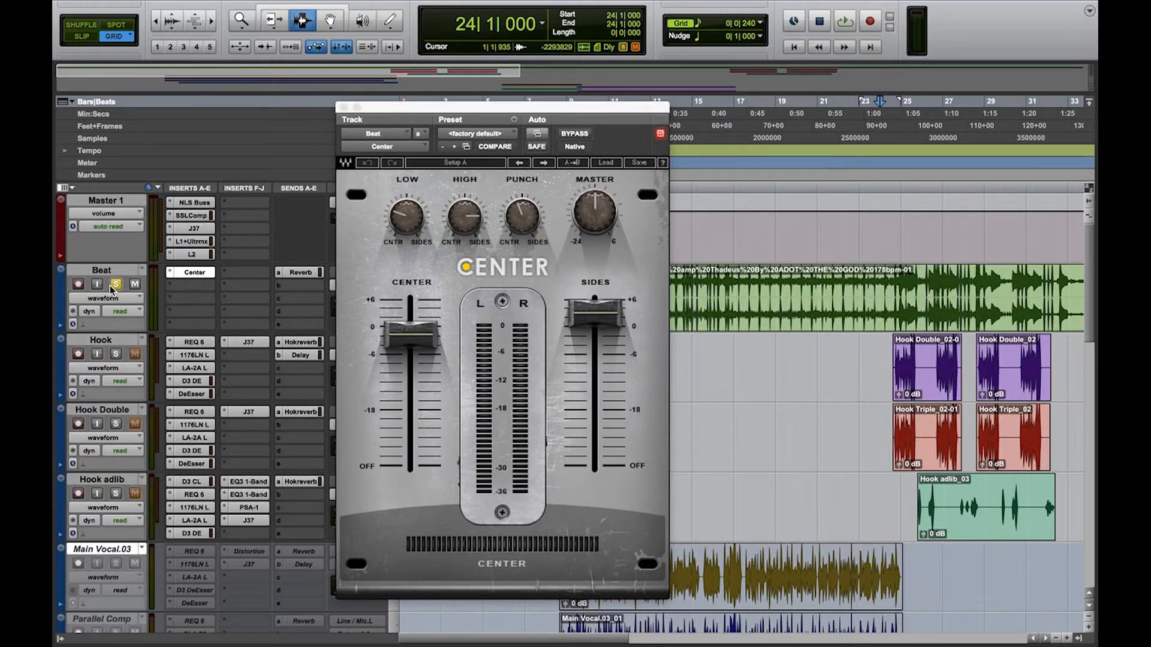
- Lower the plug-in's Center fader all the way to Off during playback to audition only the sides of the beat
click(429, 329)
drag(410, 334, 418, 451)
key(space)
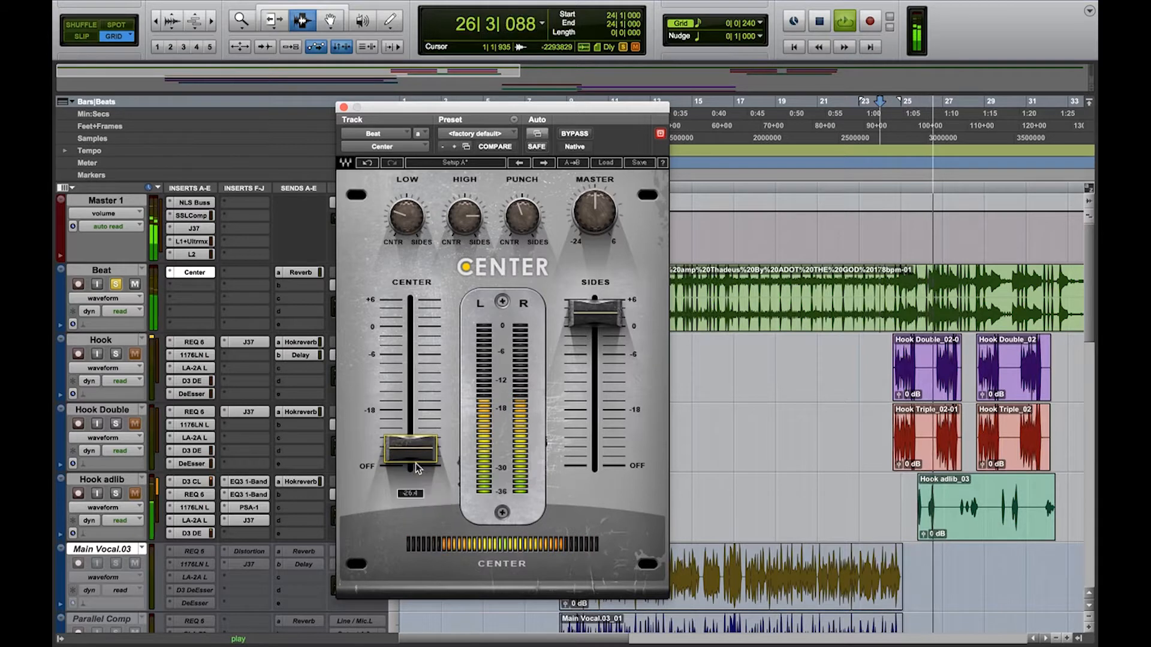
drag(415, 464, 412, 479)
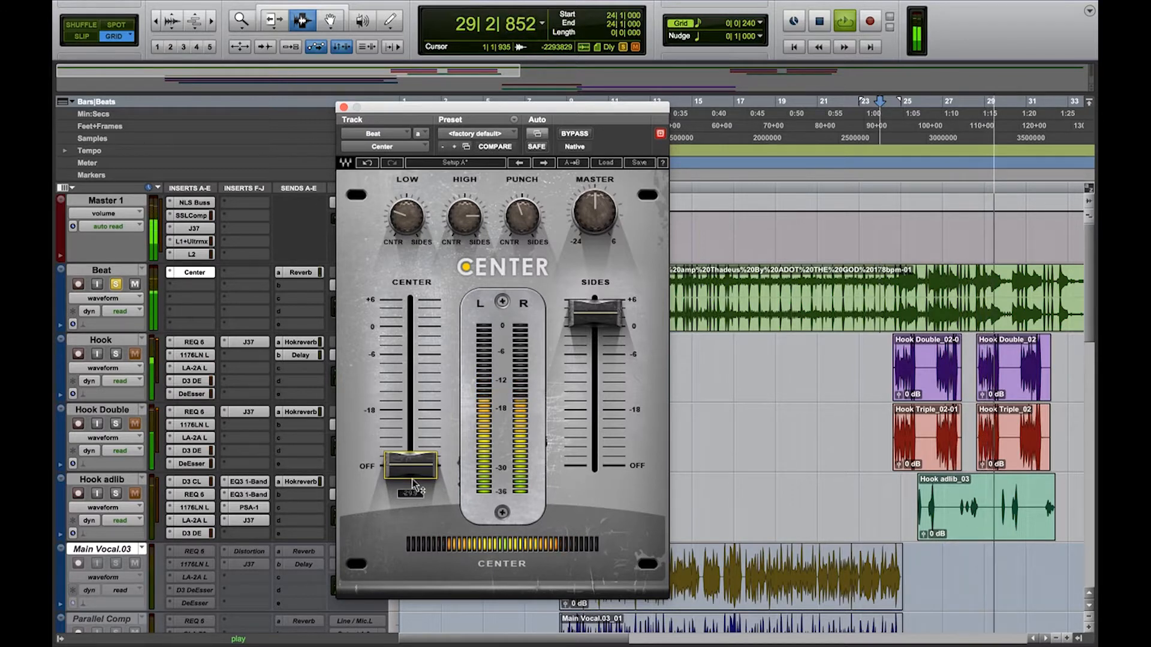
key(space)
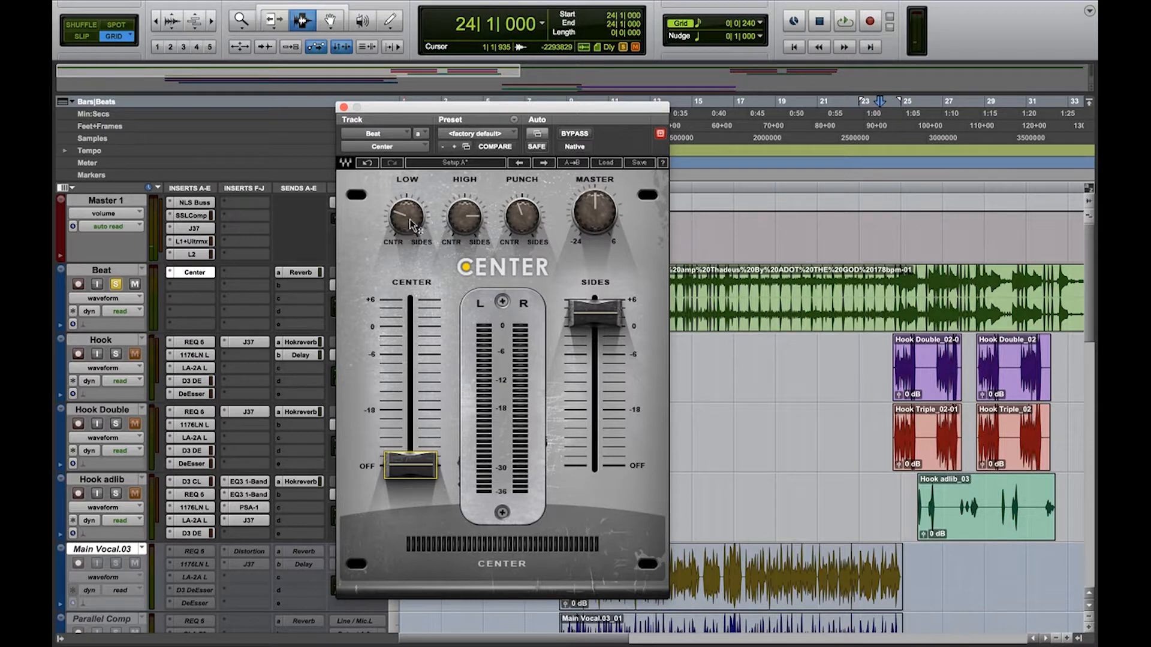
- Bring the plug-in's Center fader back to its previous level just below 0
drag(408, 227, 399, 239)
drag(410, 485, 409, 353)
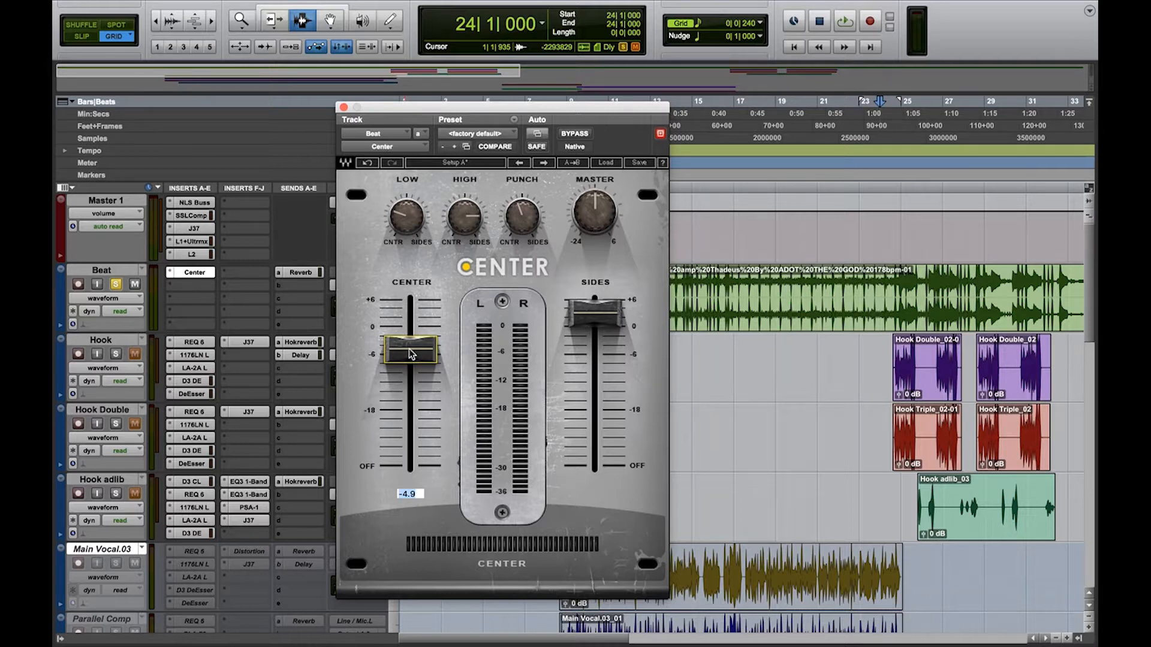
text(-1.)
key(Return)
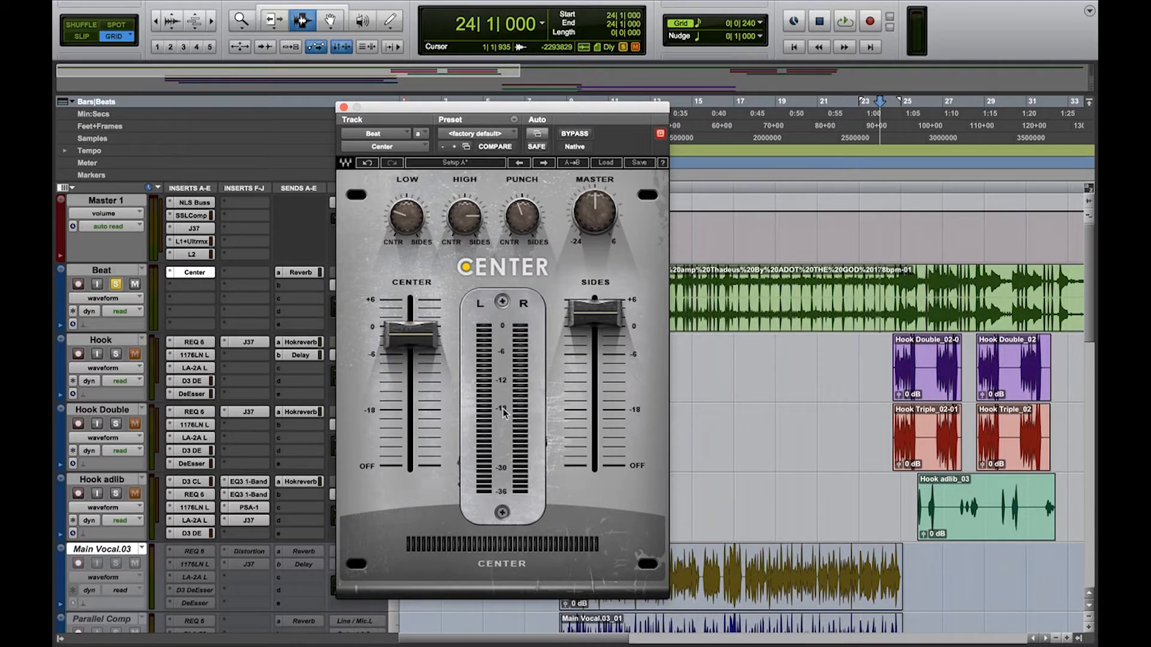
- Lower the plug-in's Sides fader to Off and play the beat to audition only its center
click(593, 312)
drag(594, 311, 593, 465)
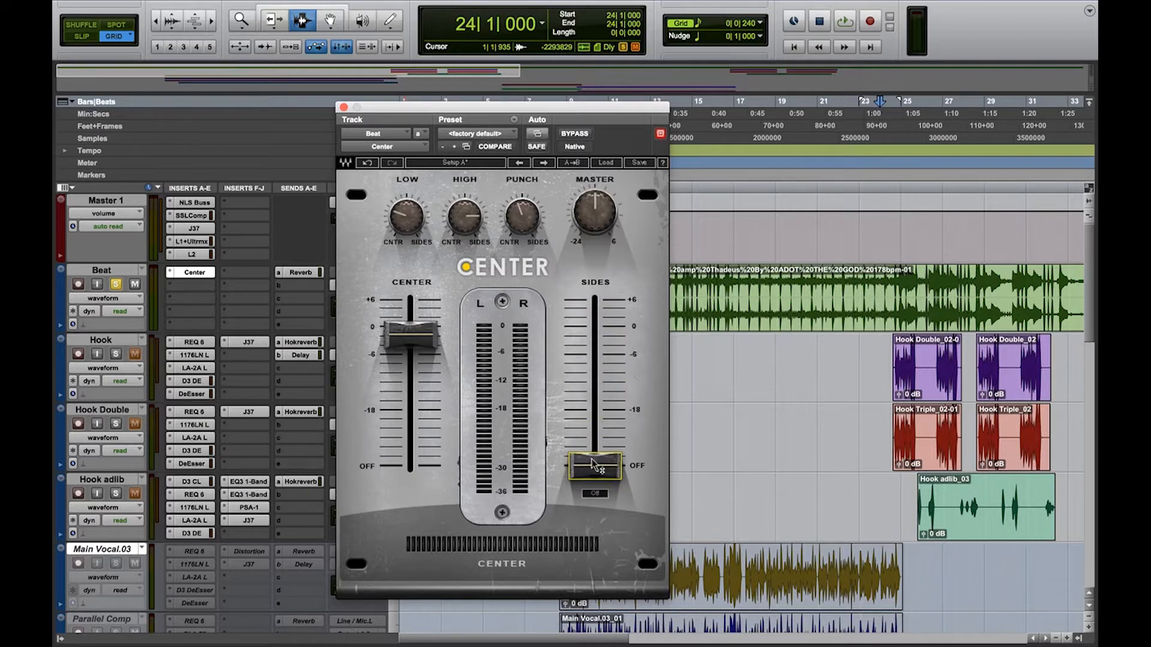
key(space)
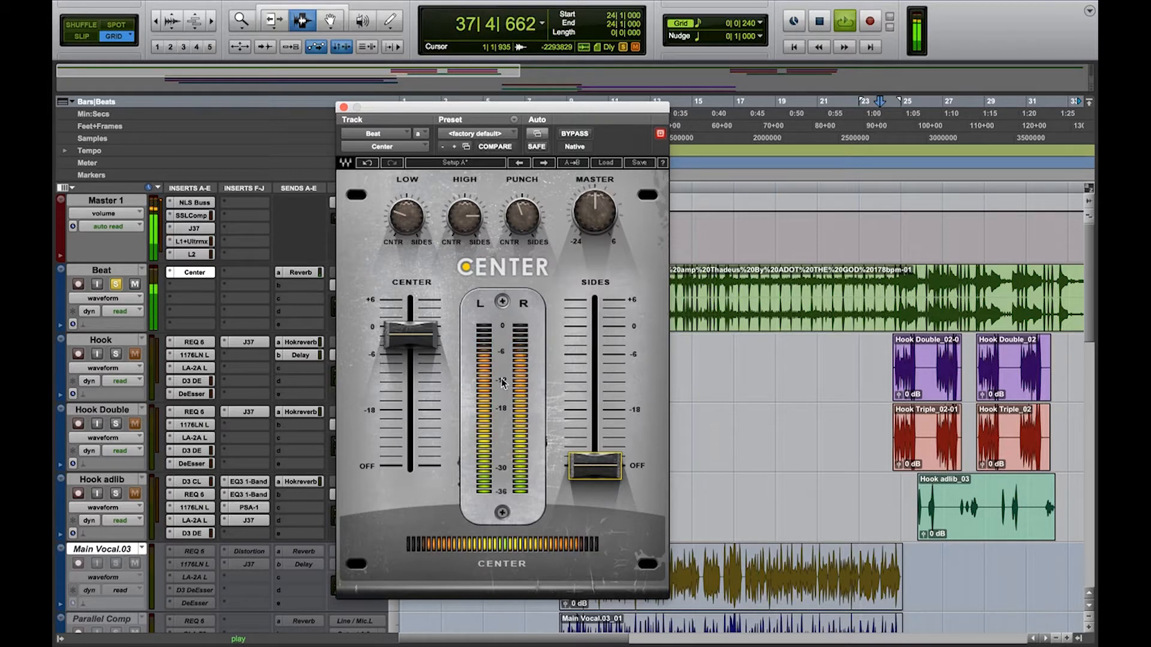
mouse_move(585, 458)
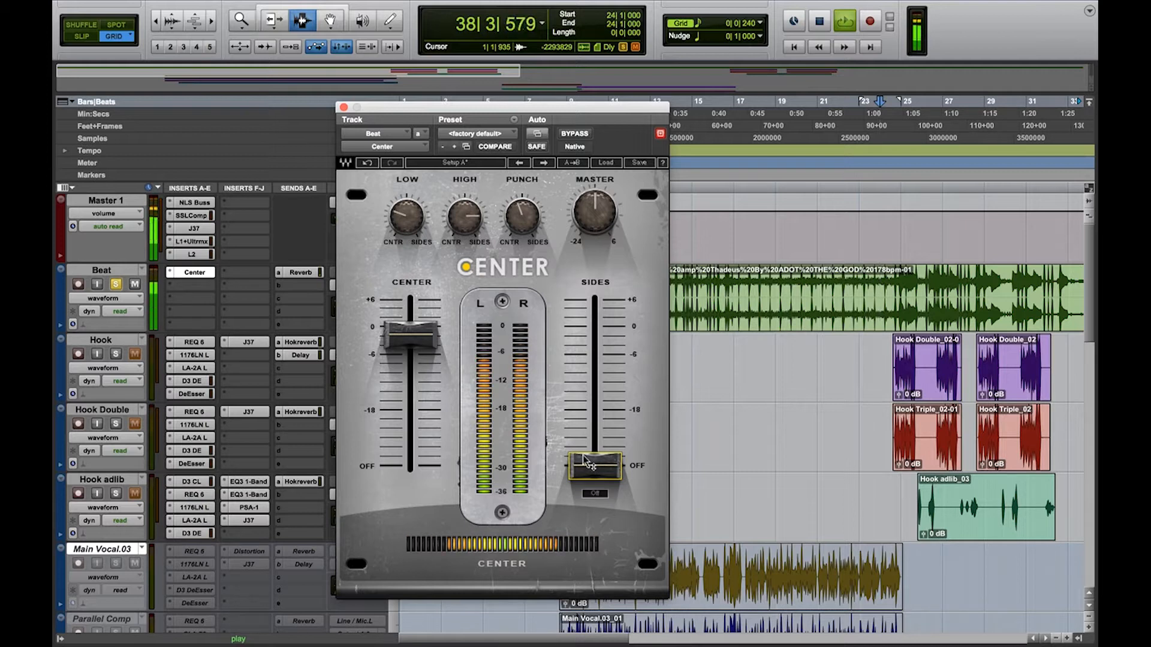
- Raise the plug-in's Sides fader to 2.7 while the beat plays, and stop playback
drag(585, 458, 587, 316)
drag(594, 323, 595, 314)
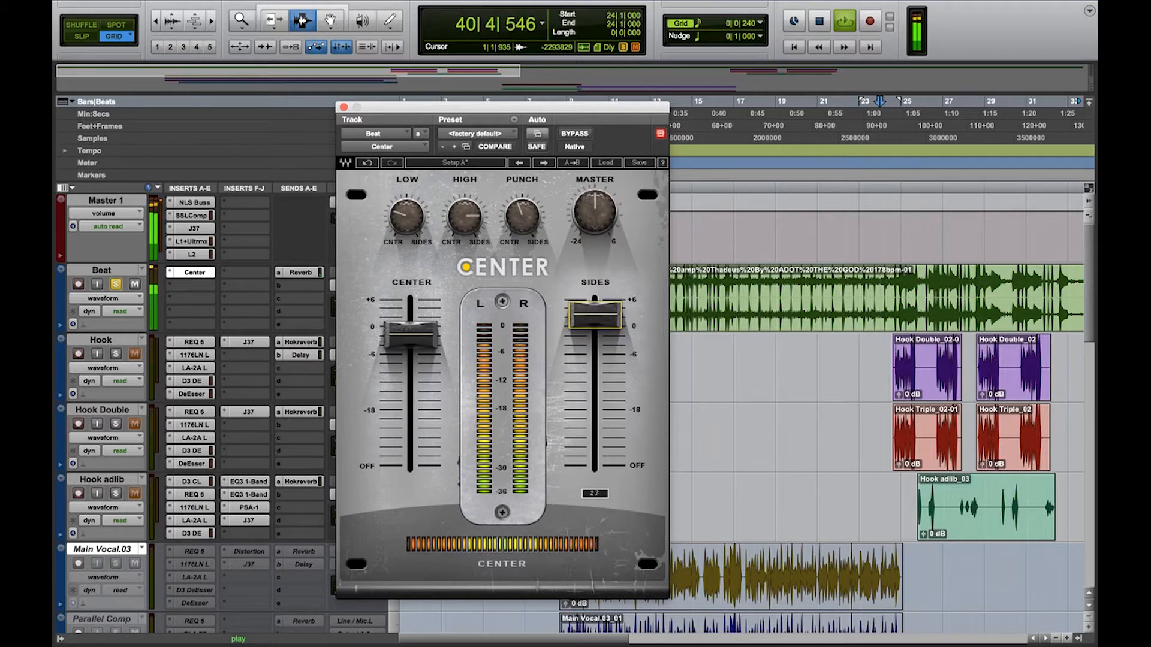
key(space)
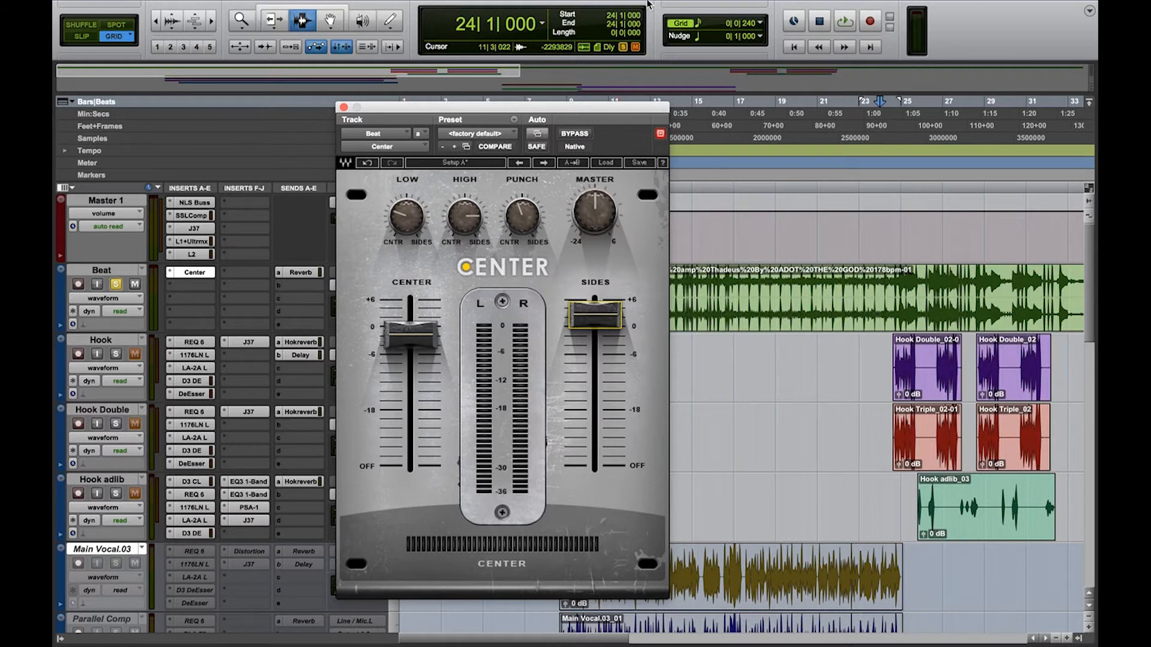
mouse_move(633, 4)
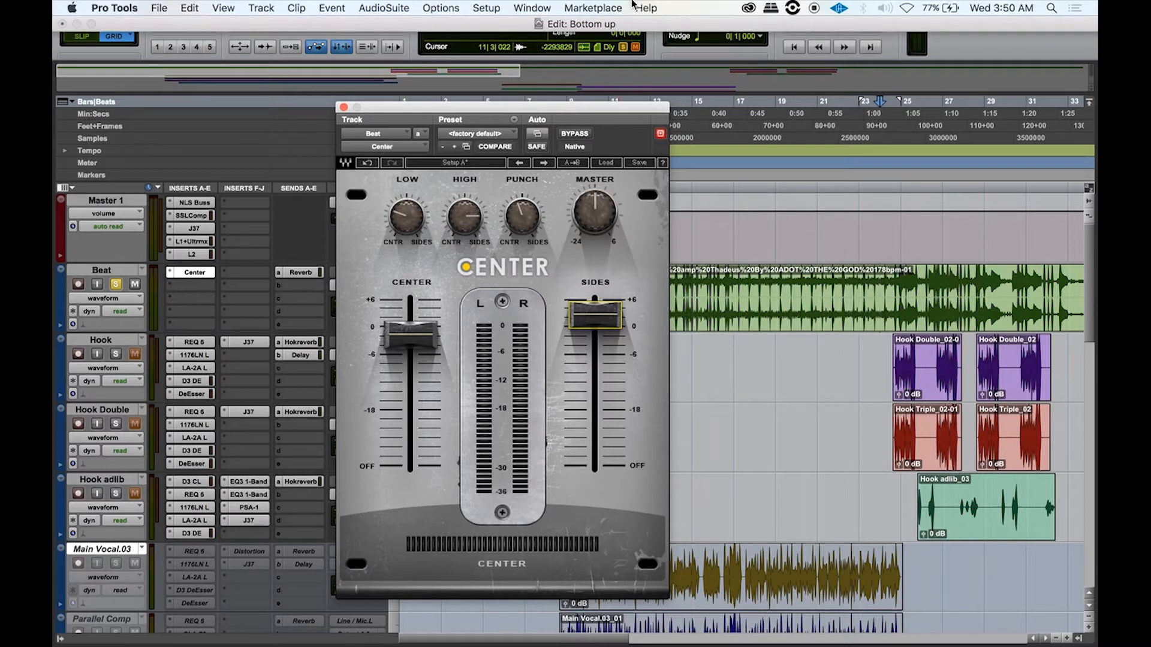